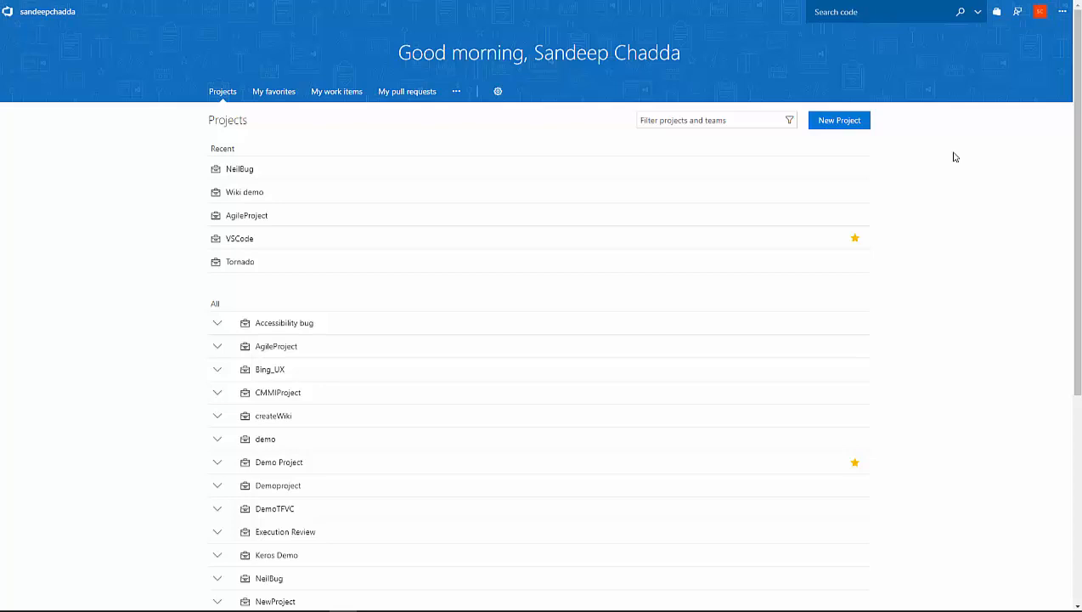
Create a new project named Contoso with the description "Contoso project for Wiki demo".
click(839, 122)
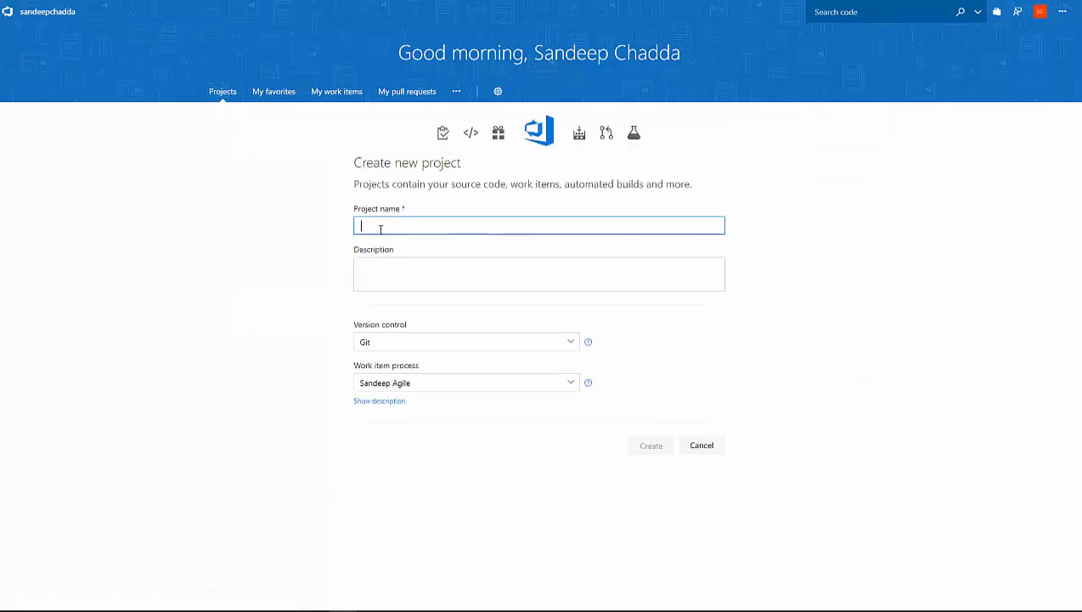
text(Contoso)
click(386, 282)
text(Contoso)
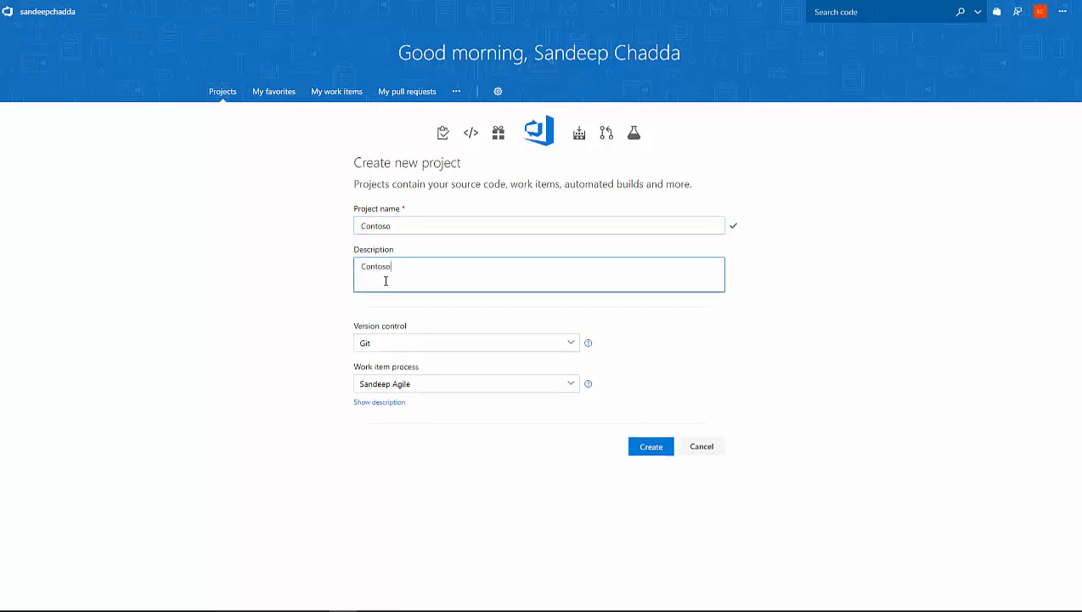
text( project for Wik idemo)
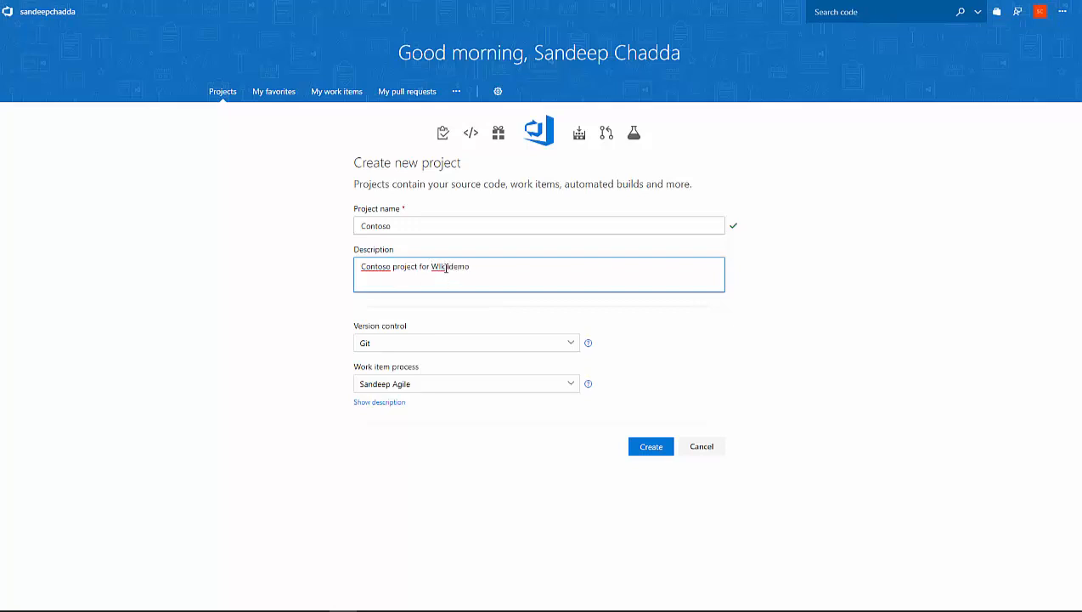
click(445, 269)
key(BackSpace)
key(BackSpace)
text(iki)
key(Right)
key(Delete)
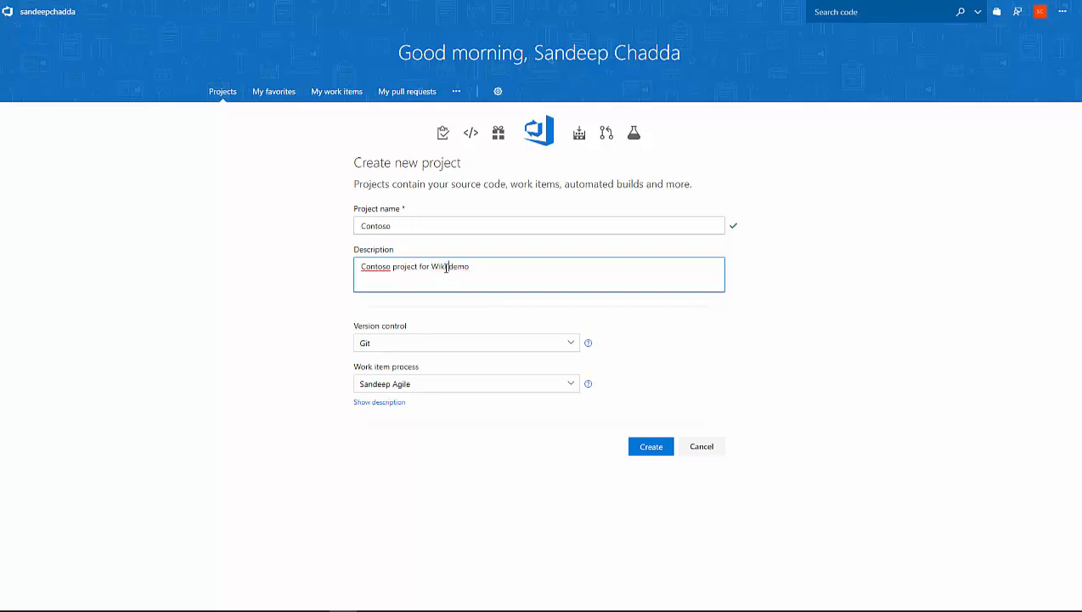
click(646, 453)
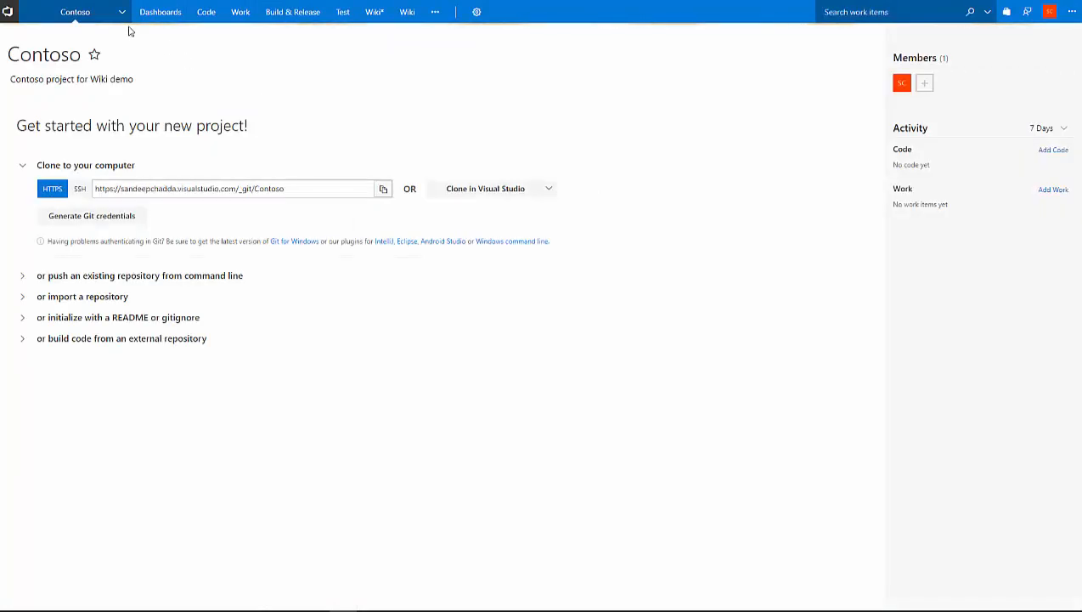
Open the old Wiki extension in the Contoso project to look at its wiki setup page.
mouse_move(357, 16)
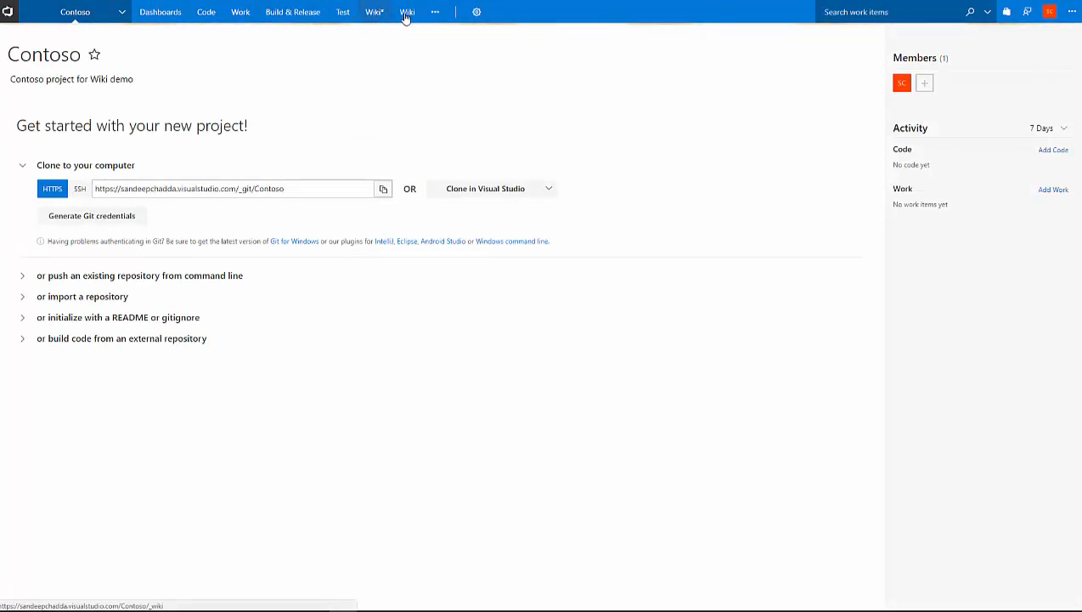
mouse_move(407, 16)
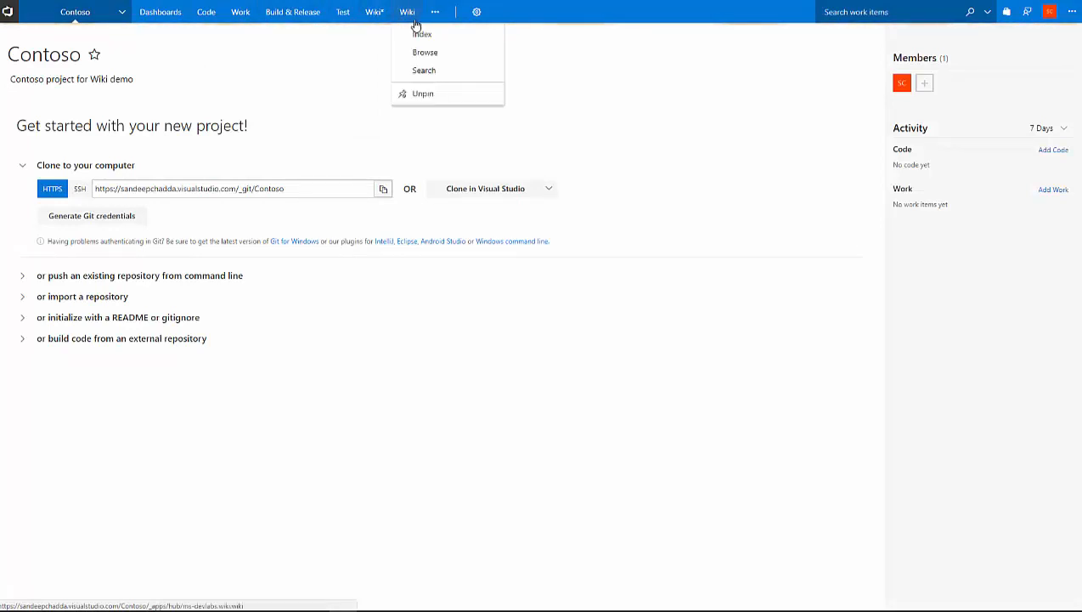
click(416, 22)
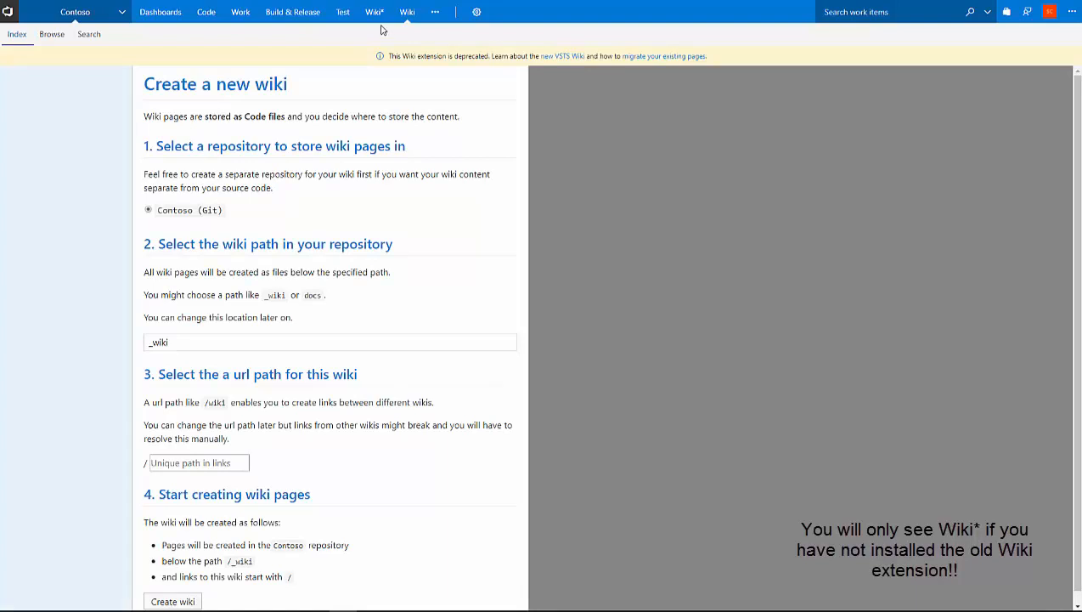
Create a wiki in the built-in Wiki* hub and title its first page "Home page".
click(373, 13)
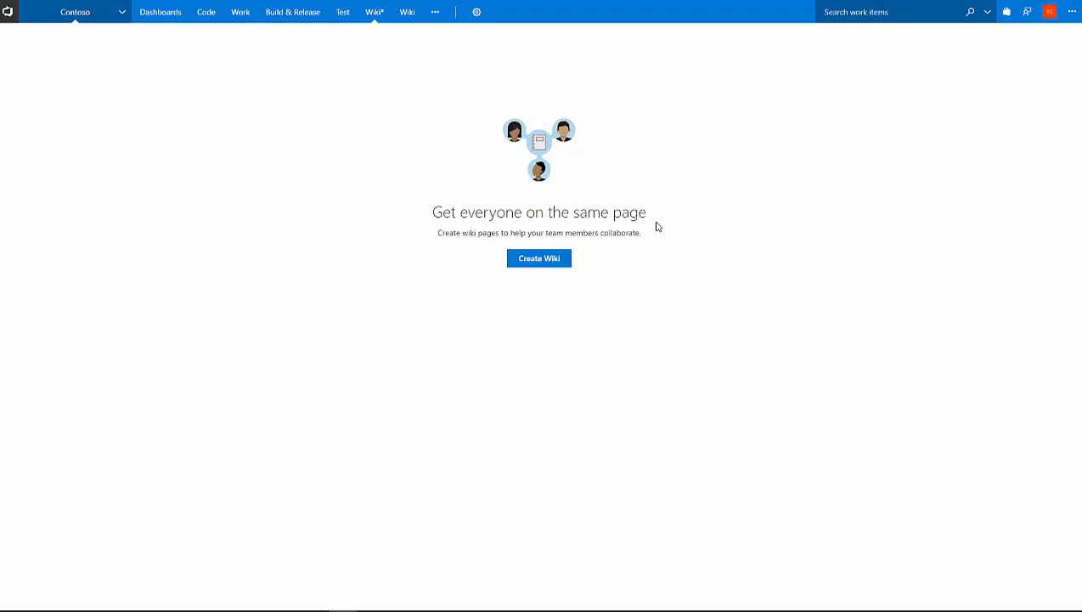
click(536, 265)
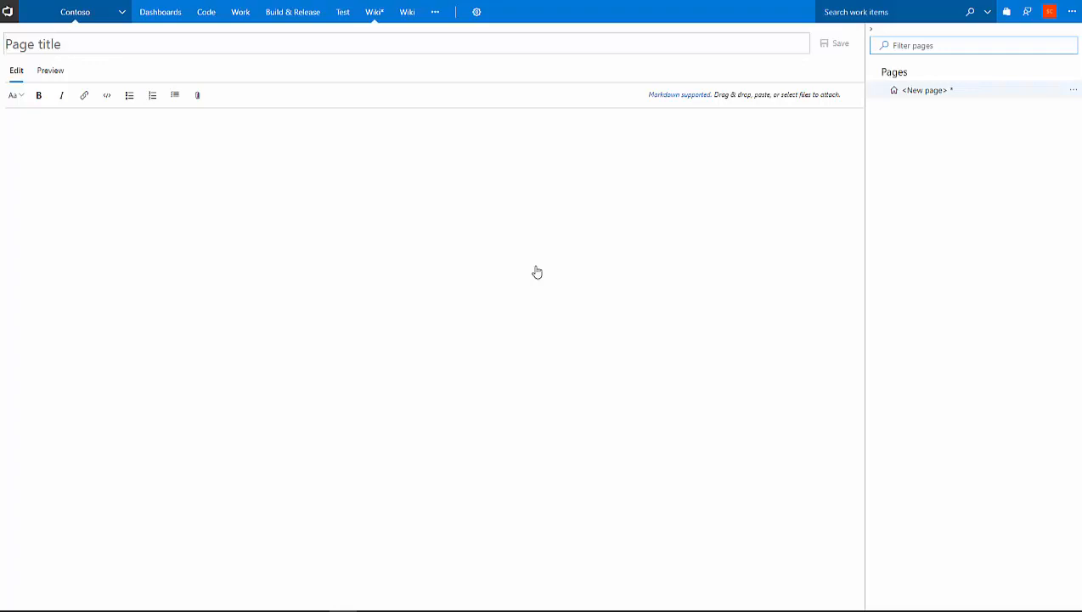
text(Home page)
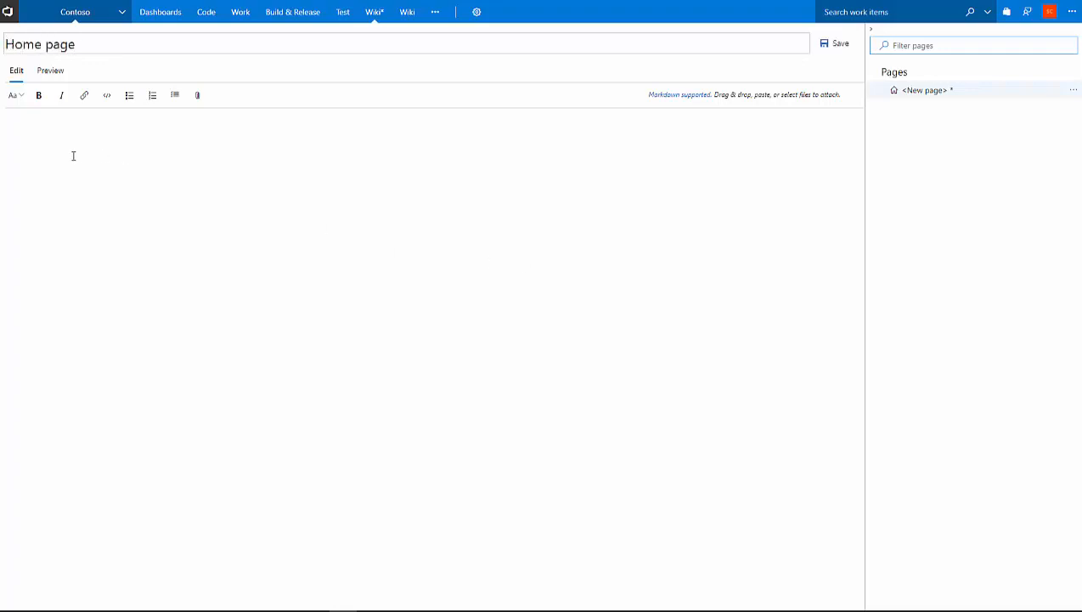
Write the page content with the Markdown heading "# Introduction" and below it the line "Introduction to VSTS Wiki".
click(73, 155)
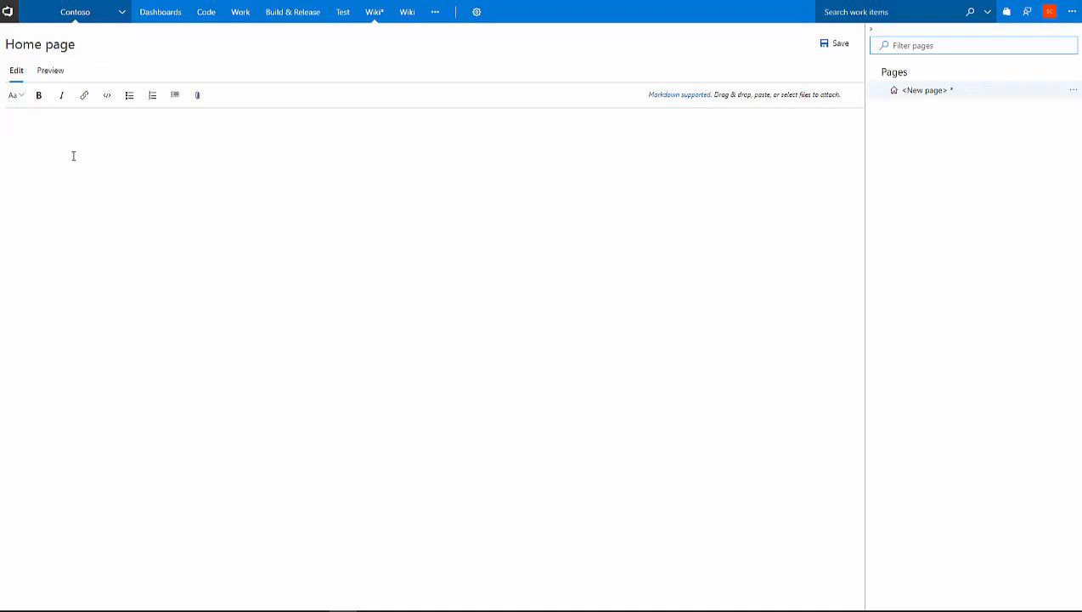
text(# Home)
key(ctrl+BackSpace)
text(Introduction)
key(Return)
text(Introduction to Wiki)
key(ctrl+Left)
text(VSTS)
click(101, 151)
key(Return)
Preview the formatted page content, return to editing and save the Home page.
click(51, 76)
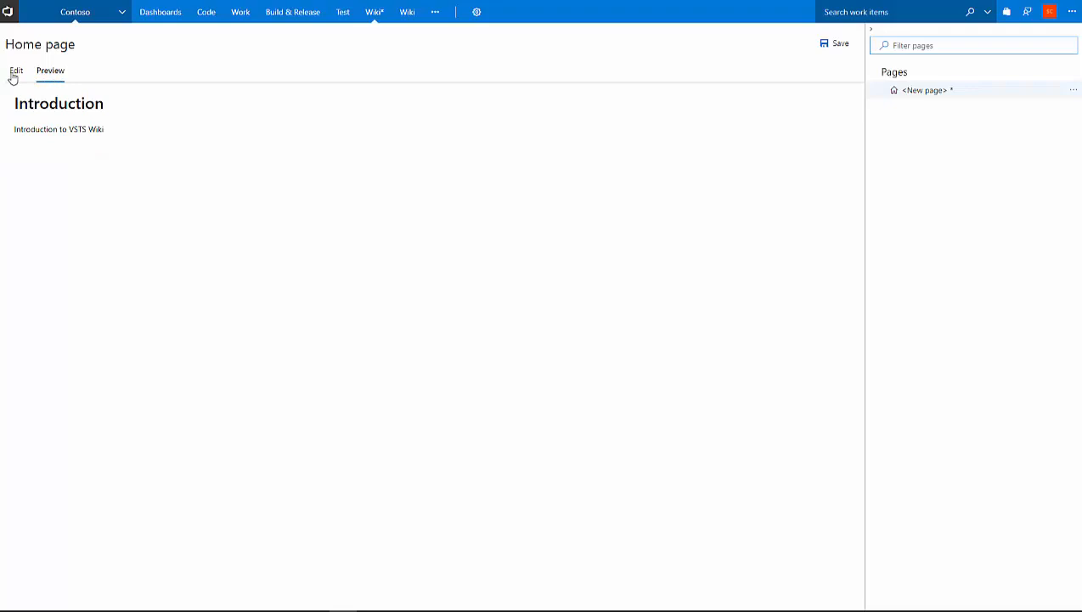
click(14, 74)
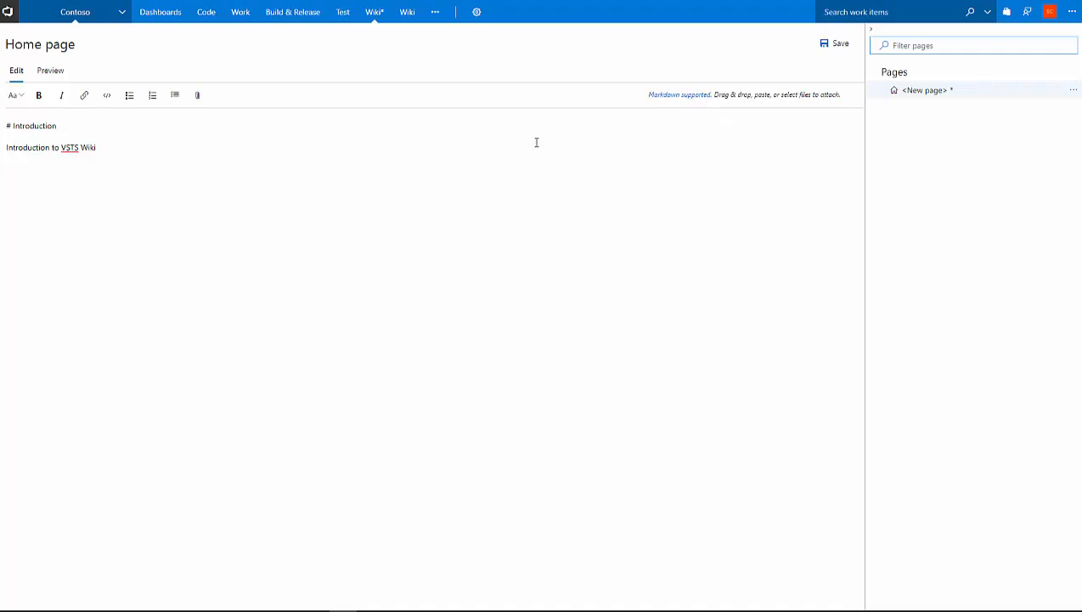
click(840, 44)
click(598, 367)
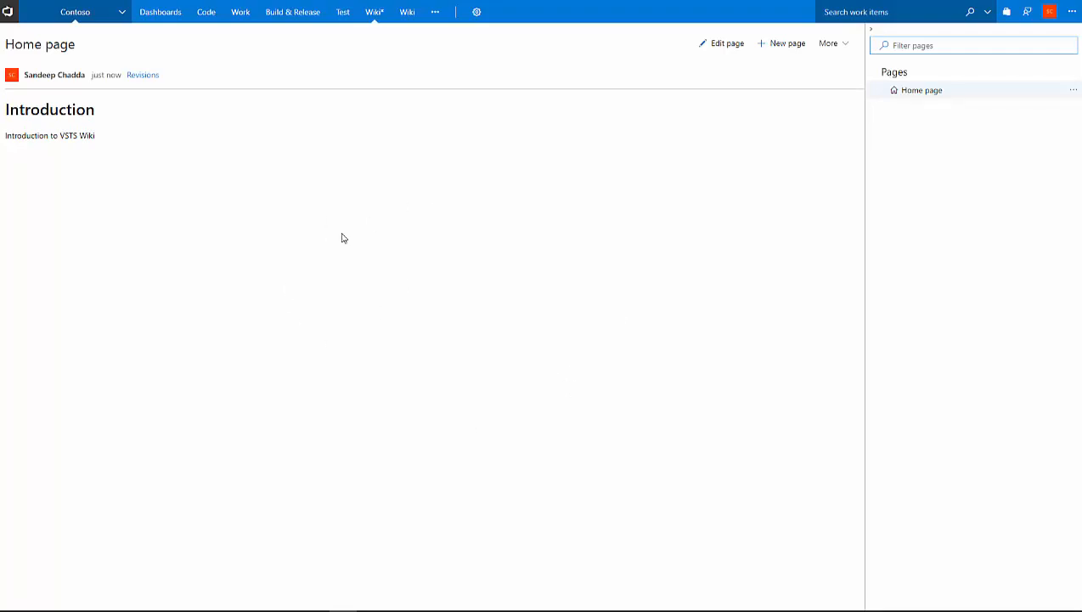
Reopen the wiki and look at the Home page's edit mode and its list of page actions.
click(373, 18)
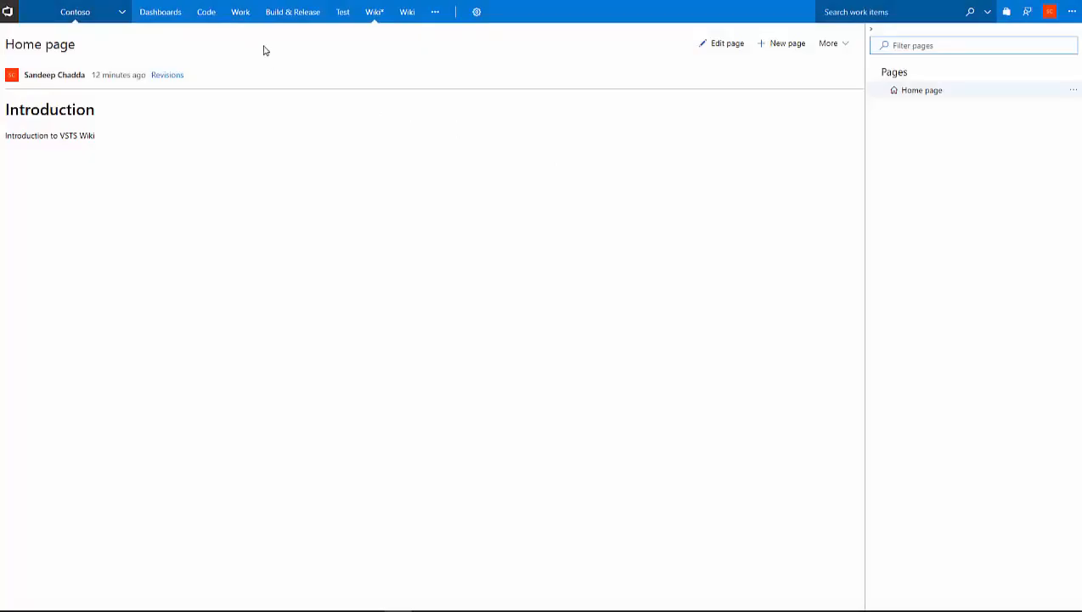
mouse_move(381, 29)
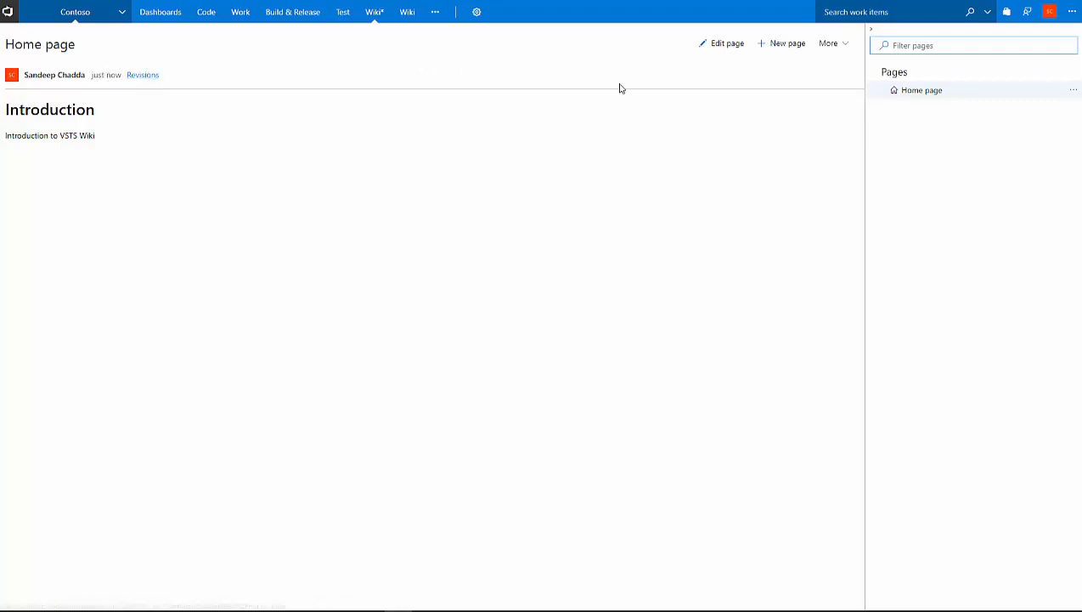
click(726, 47)
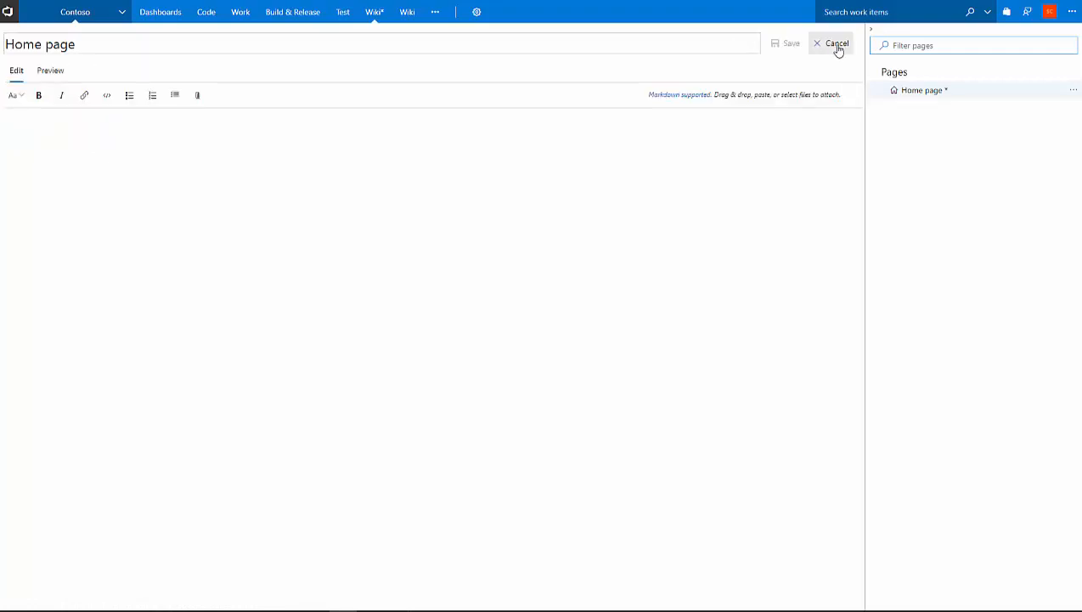
click(837, 47)
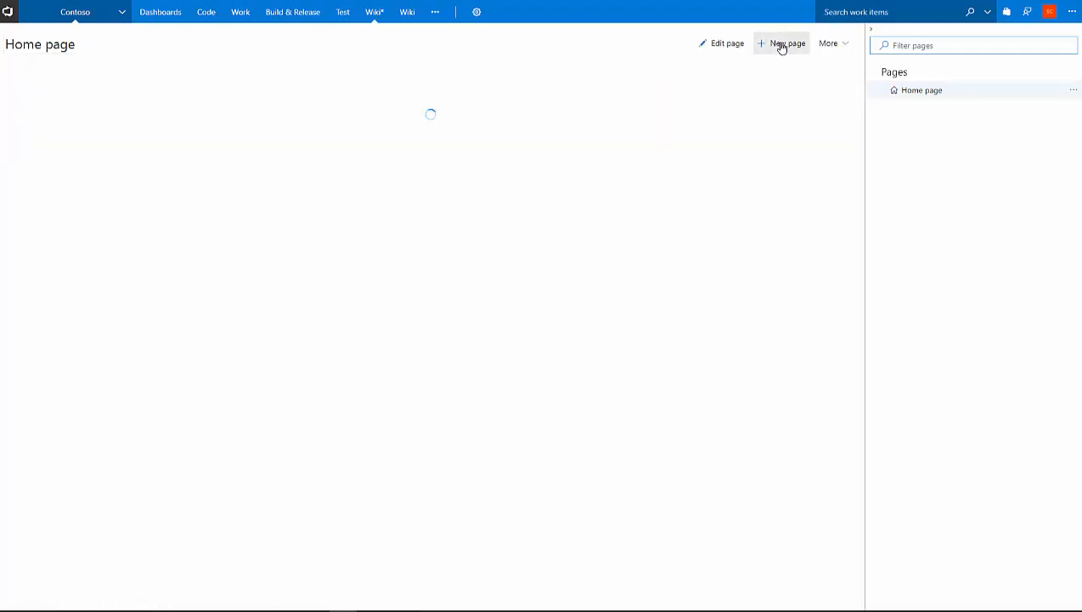
click(1071, 93)
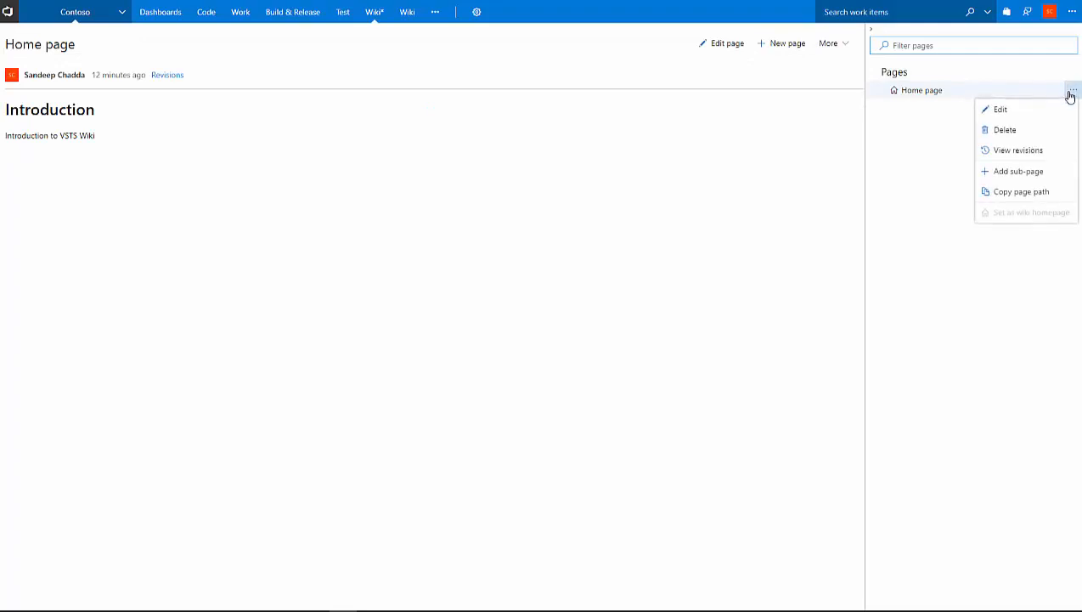